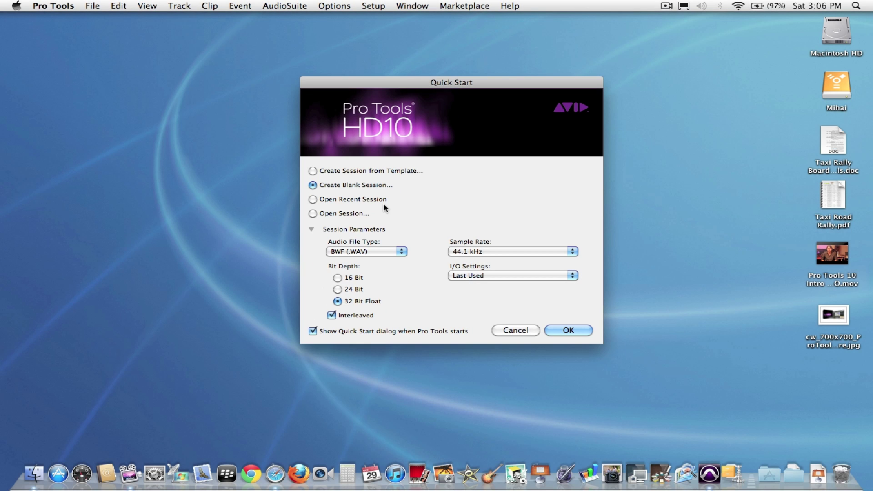
Step: Open the recent session PT 10 and bring up its clip commands
click(314, 200)
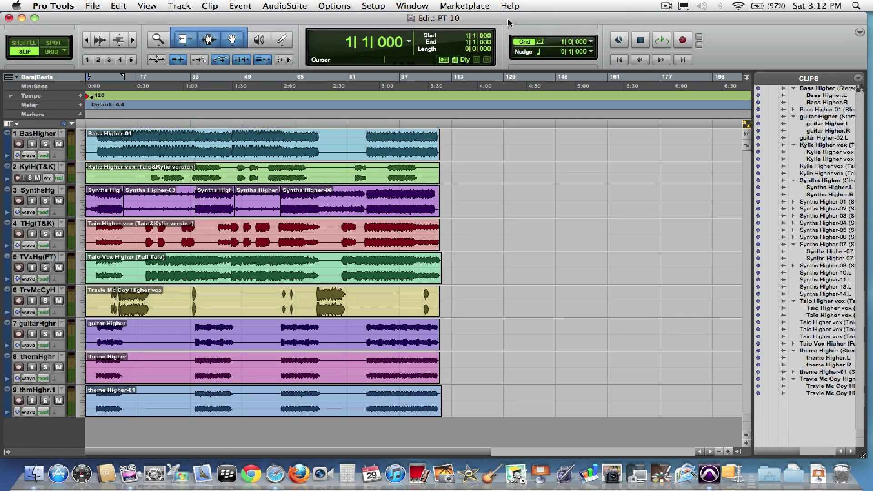
click(212, 5)
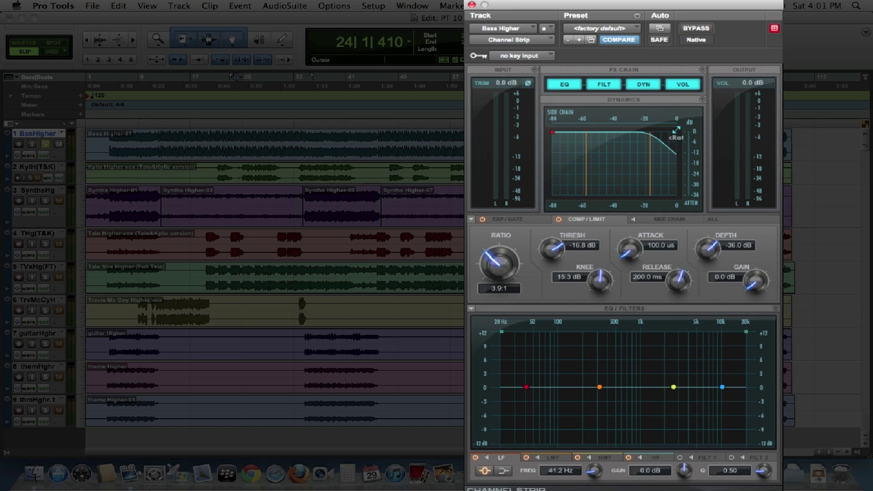
Step: Try the EQ, DYN, FILT process order in the Channel Strip's FX chain and restore EQ, FILT, DYN
click(702, 70)
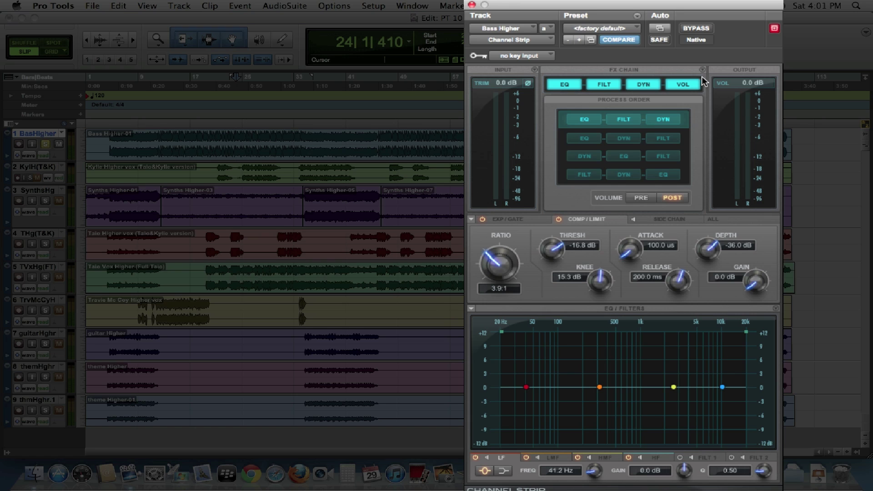
click(634, 141)
click(630, 121)
click(702, 70)
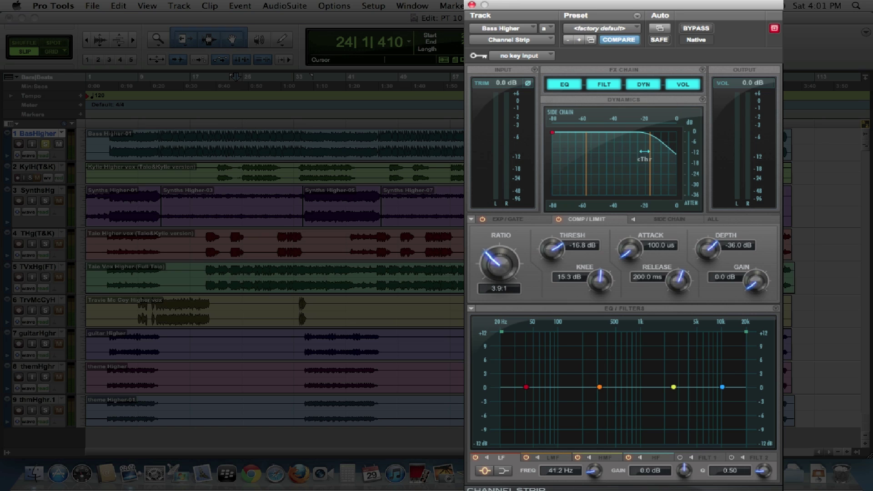
Step: Look over the Channel Strip's side chain and expander/gate settings for the bass track
click(525, 223)
click(662, 220)
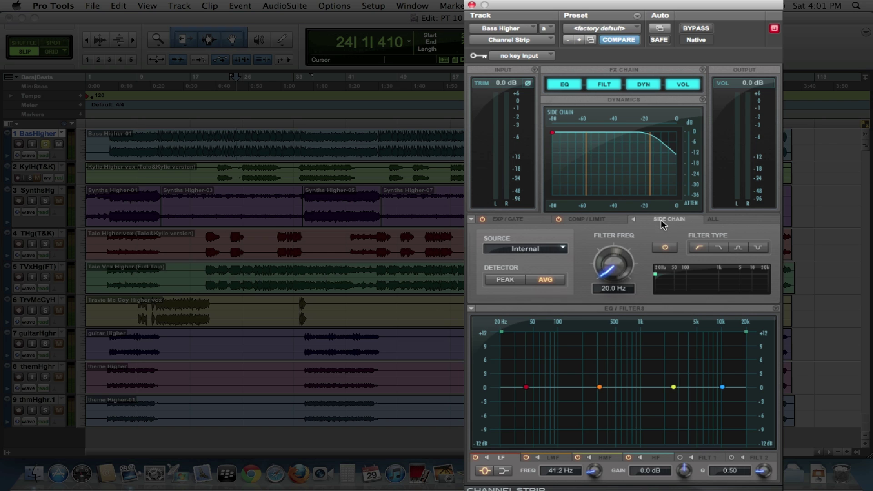
click(531, 220)
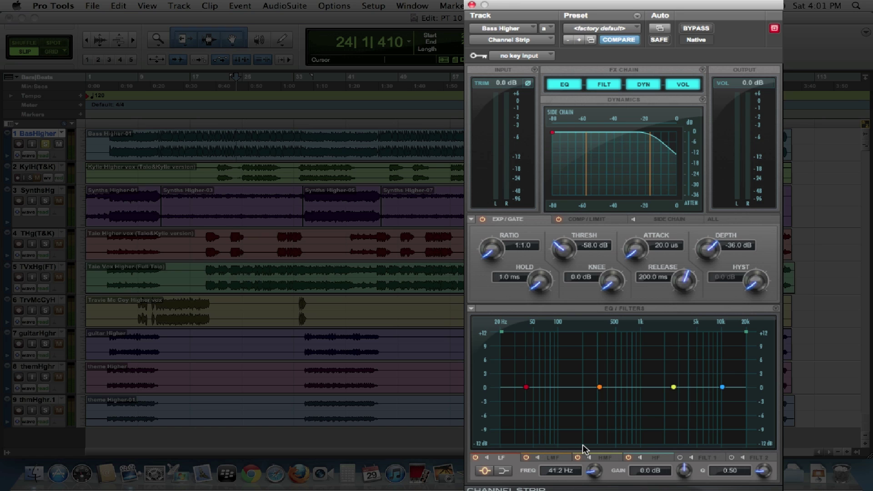
Step: Examine the Channel Strip's LMF, HMF and HF equalizer bands and its two filters
click(557, 458)
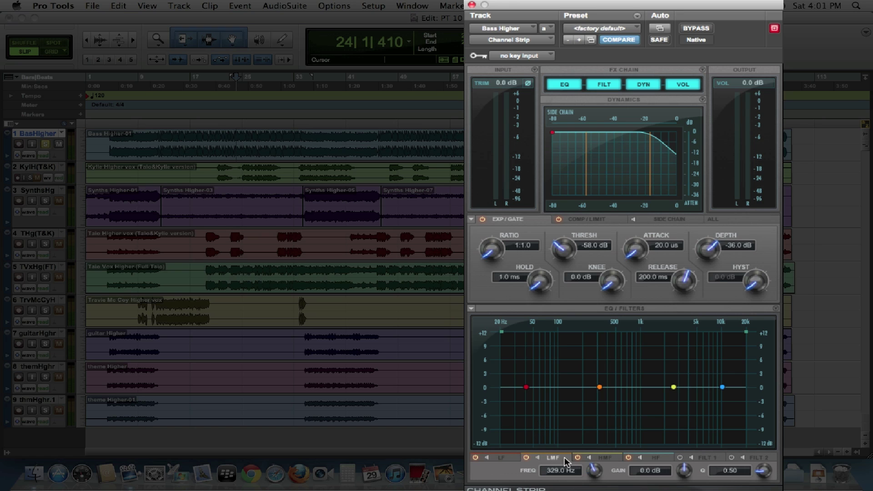
click(605, 458)
click(659, 456)
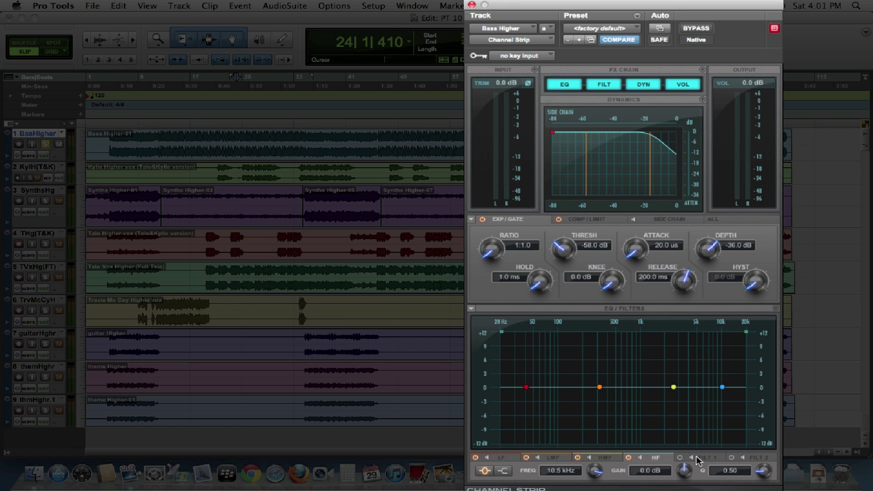
click(708, 457)
click(750, 456)
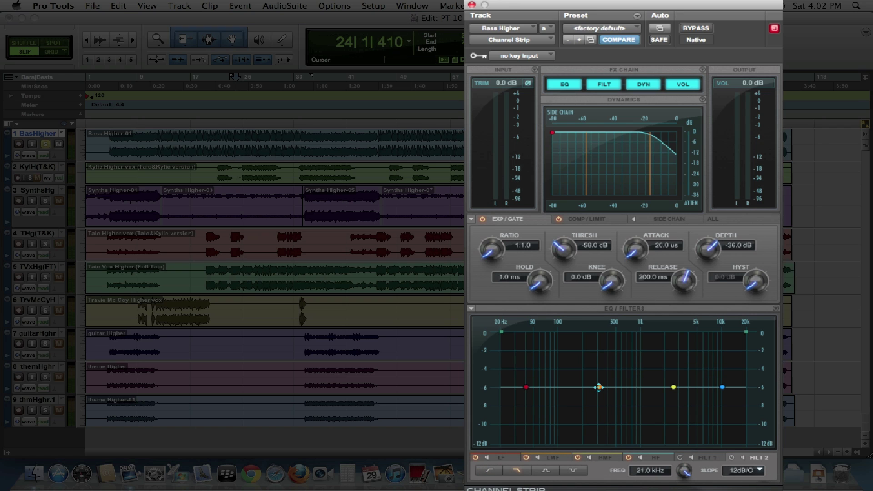
Step: Shape the bass EQ: boost LMF about 7 dB, set LF to 108.9 Hz at -5.5 dB, and Filter 1 to 59.1 Hz
drag(599, 387, 598, 356)
drag(526, 387, 561, 412)
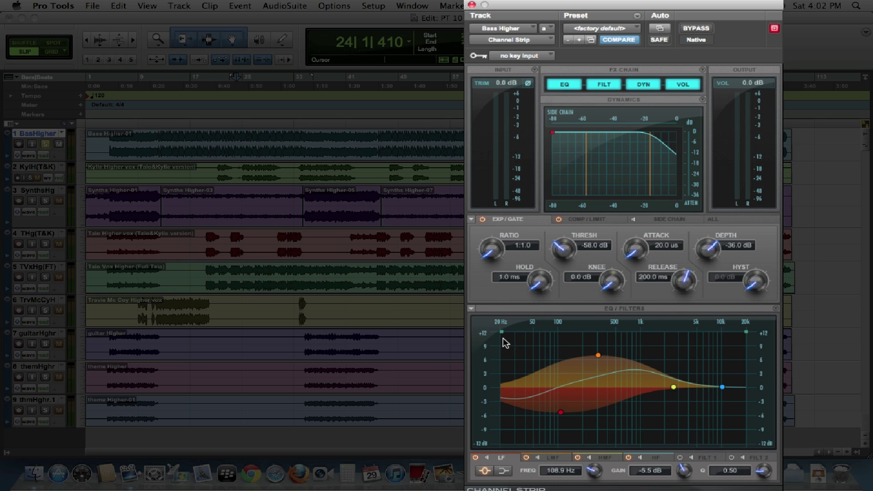
drag(502, 333, 539, 332)
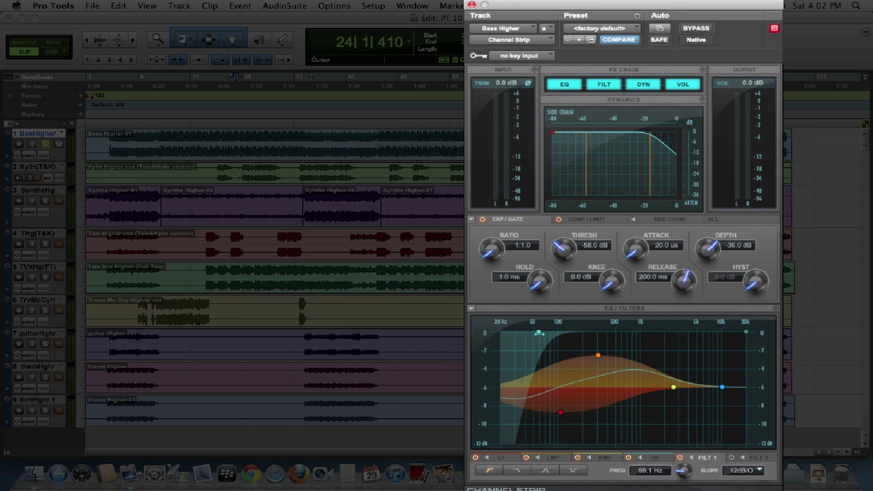
Step: Set the expander/gate ratio to 1:1.6 and its hold to 39.6 ms, and switch to the compressor/limiter settings
drag(500, 252, 495, 223)
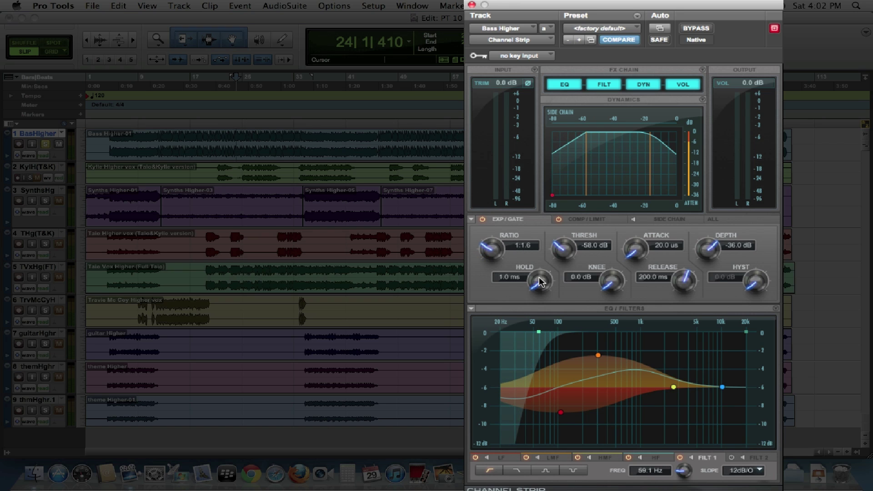
drag(539, 278, 539, 242)
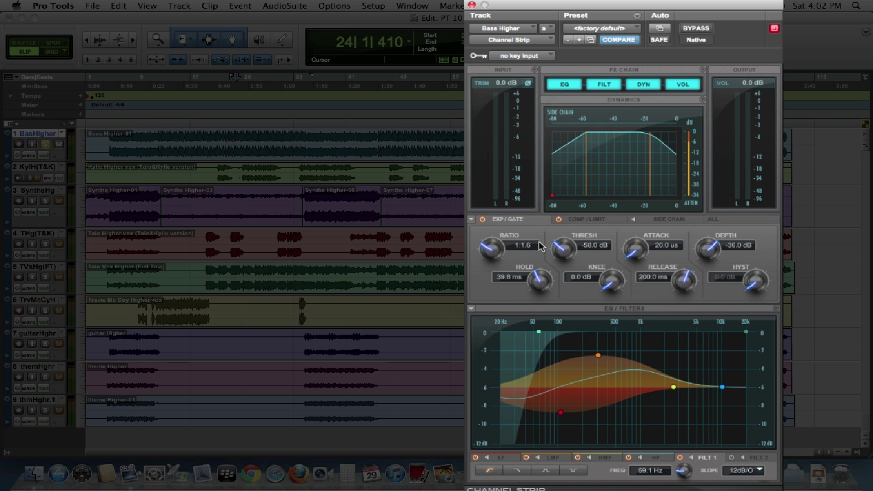
click(592, 218)
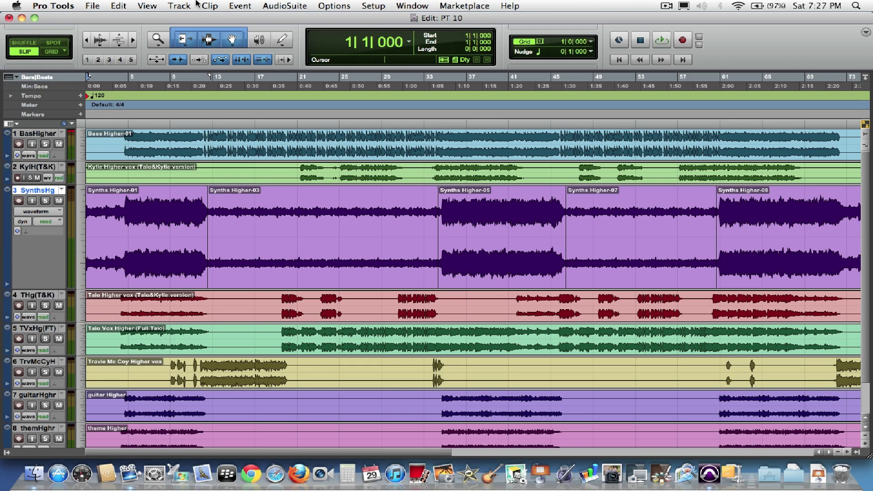
Step: Turn on the display of the Clip Gain Line and Clip Gain Info for the clips
click(150, 4)
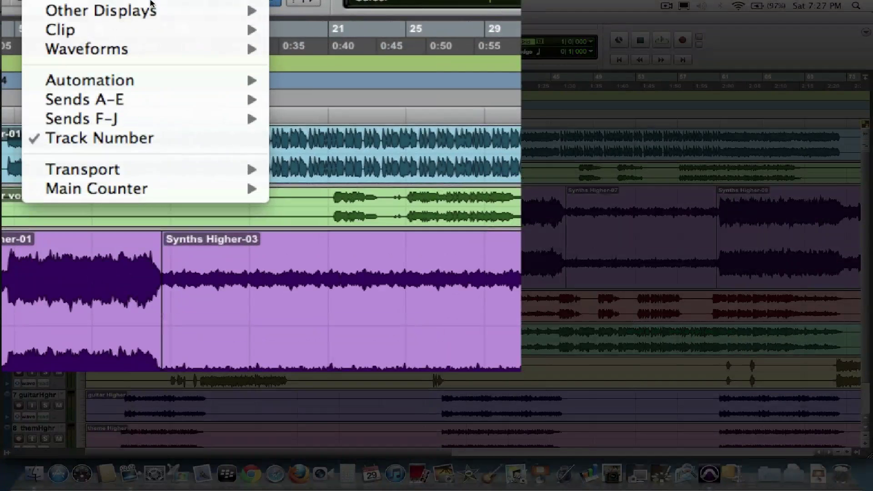
mouse_move(183, 89)
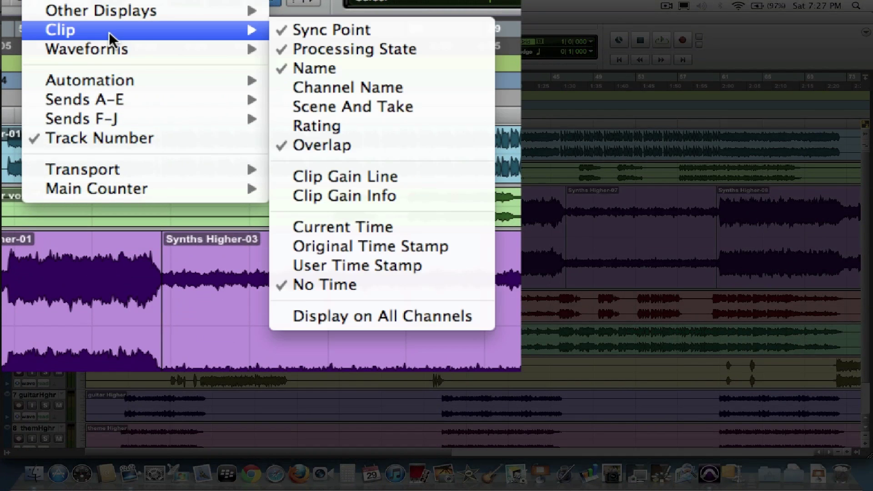
click(446, 175)
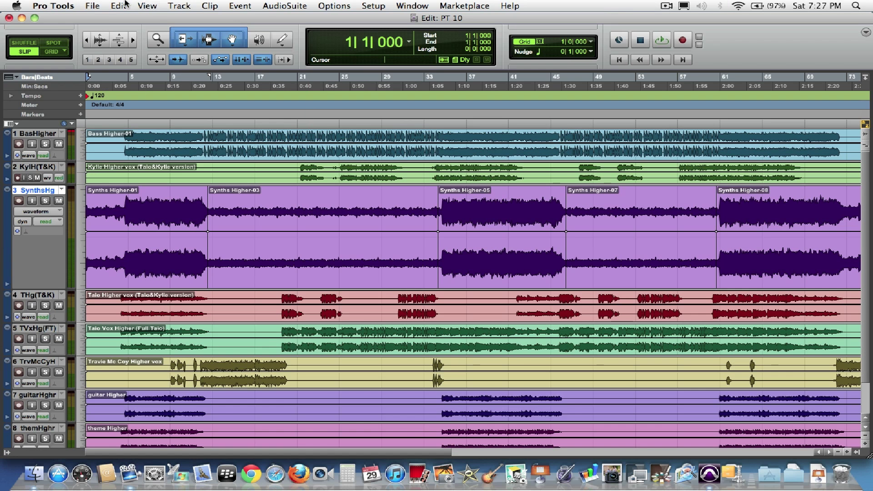
click(141, 6)
mouse_move(191, 77)
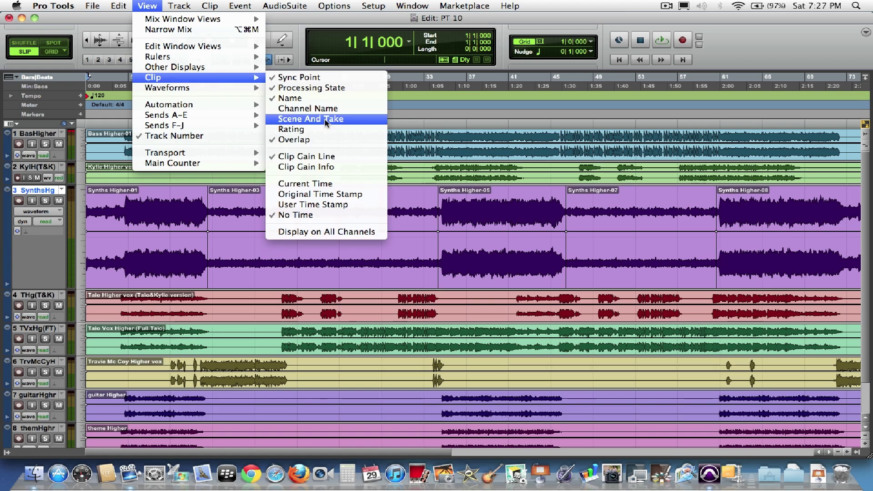
click(314, 167)
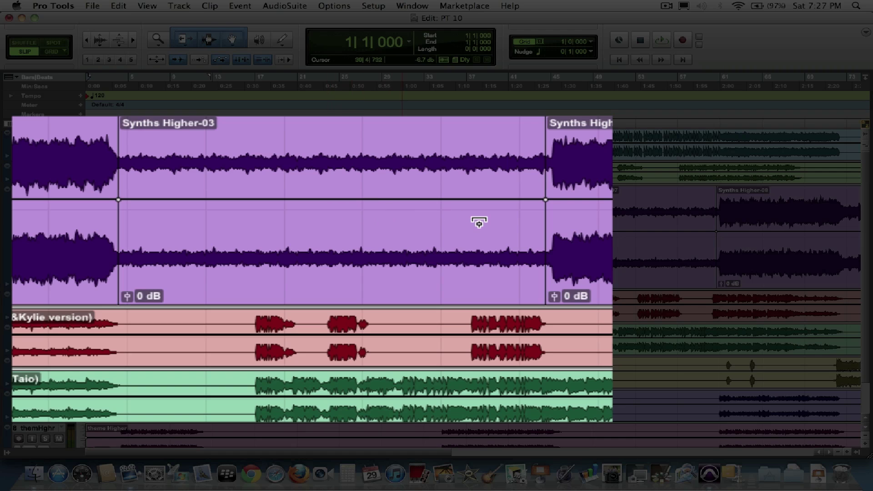
Step: Raise the clip gain of the Synths Higher-03 clip to +8.2 dB, and lower it to -1.5 dB
click(128, 296)
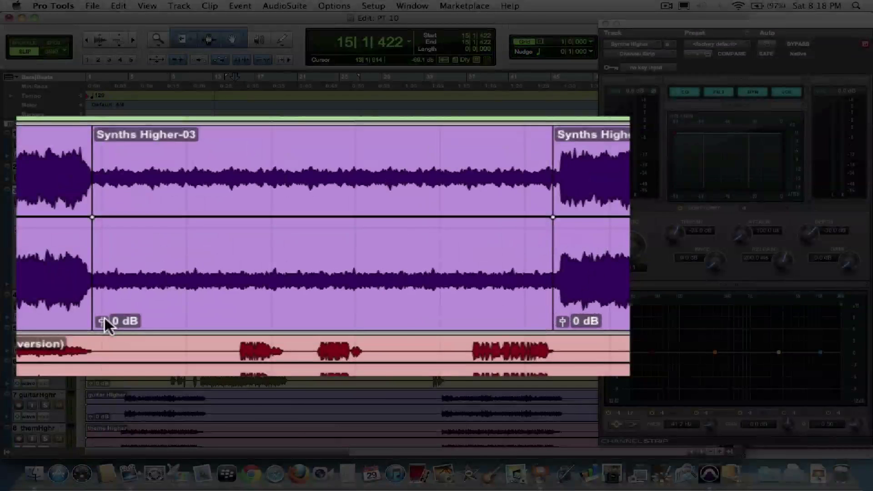
click(212, 284)
mouse_move(104, 324)
mouse_down()
mouse_move(100, 313)
mouse_move(93, 332)
mouse_move(94, 322)
mouse_up()
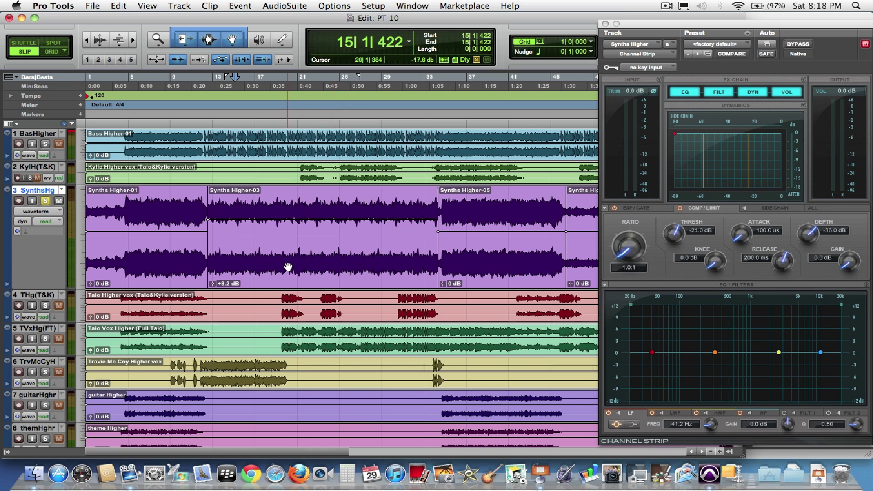
drag(208, 284, 217, 294)
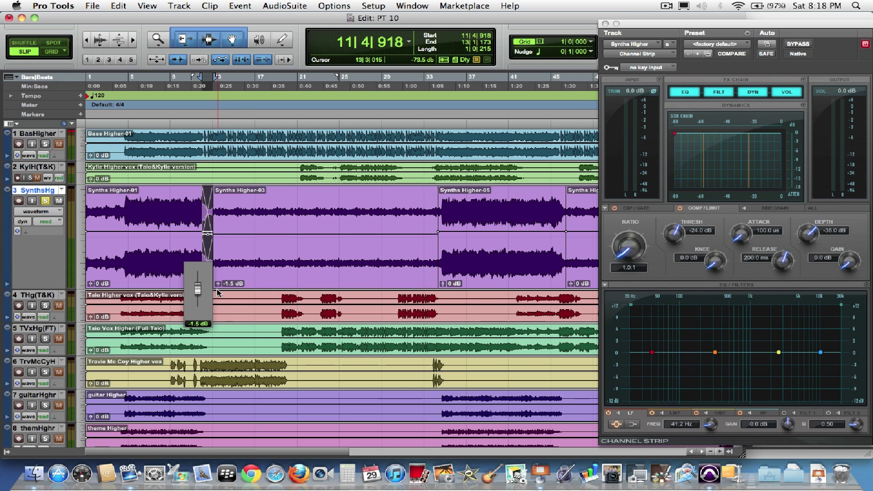
Step: Play back the Synths Higher-03 clip while sharply raising its clip gain, and lower the gain once playback is stopped
click(244, 209)
key(space)
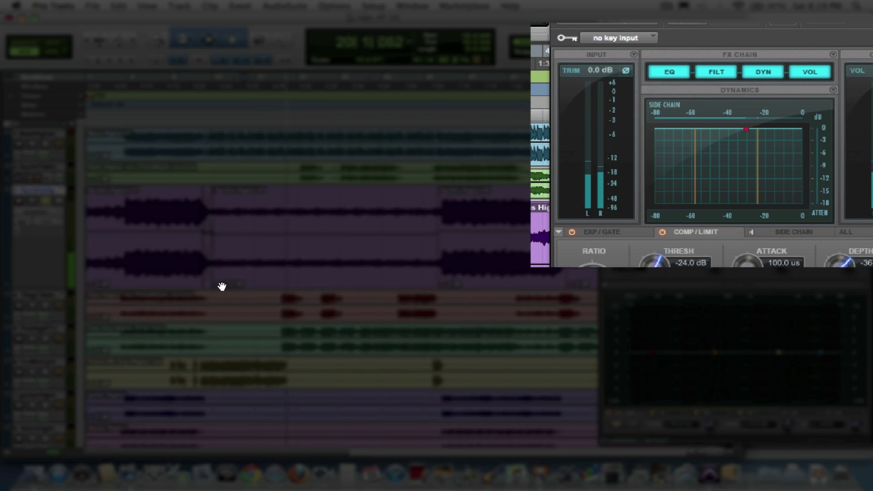
drag(221, 285, 221, 272)
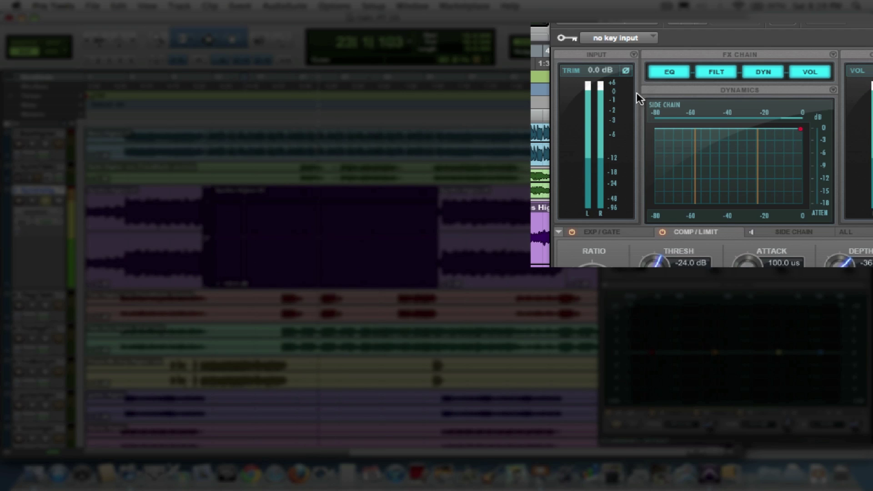
key(space)
mouse_move(218, 283)
mouse_down()
mouse_move(198, 300)
mouse_move(215, 297)
mouse_up()
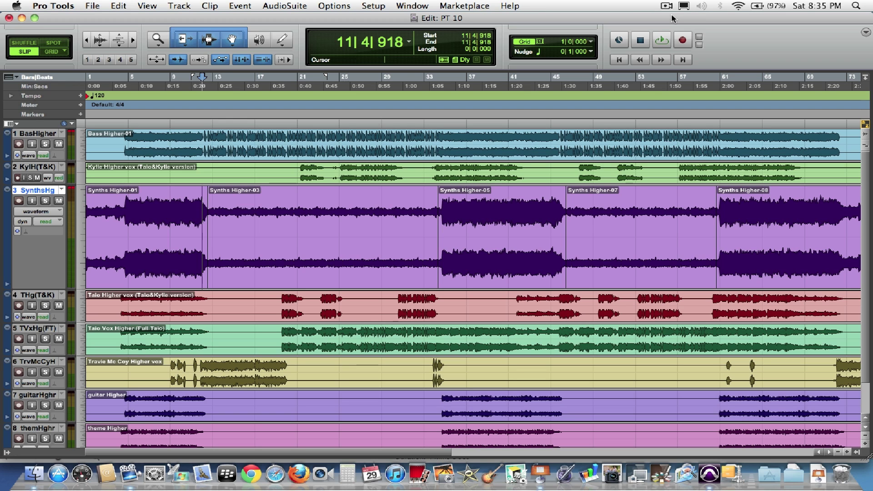
Step: Open the BF76 peak limiter as an AudioSuite plug-in and move its window away from the synth clips
click(262, 5)
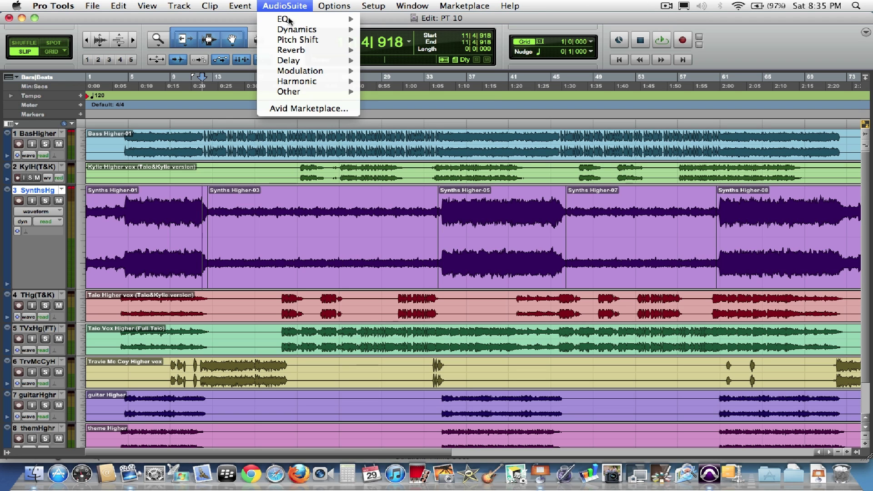
mouse_move(342, 30)
click(370, 31)
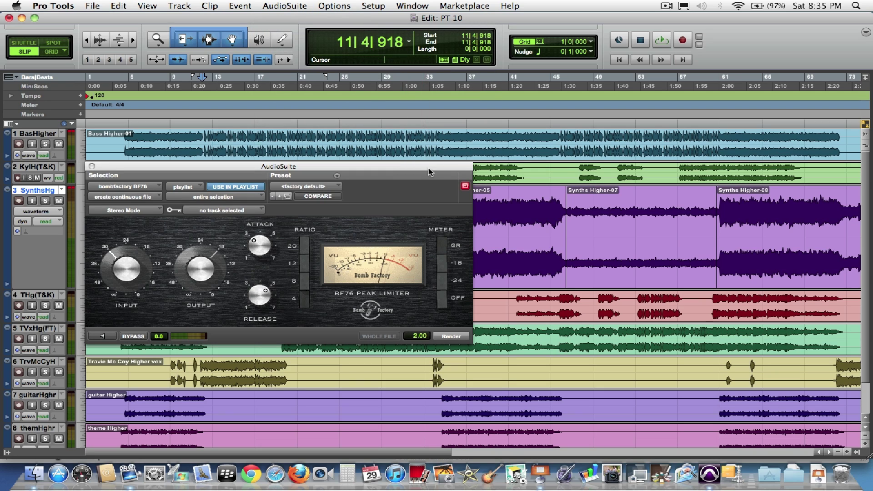
drag(428, 169, 705, 121)
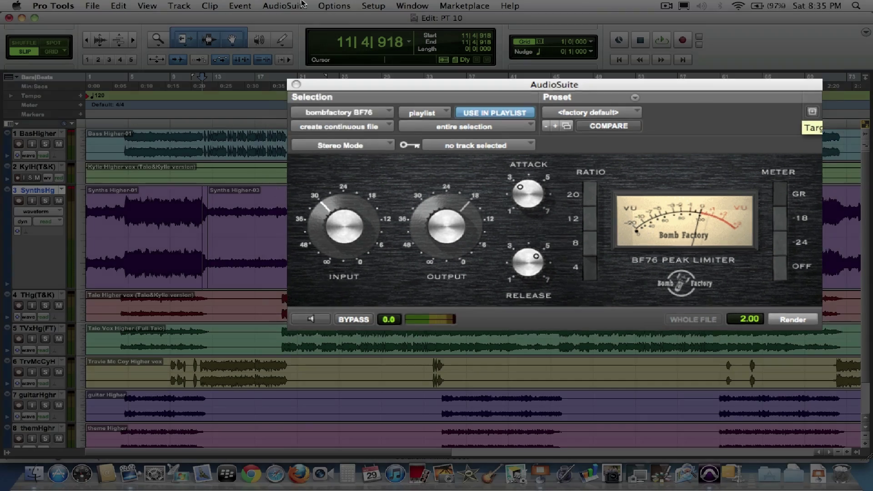
Step: Open the D-Verb AudioSuite reverb in addition to the BF76 and reposition its window
click(284, 5)
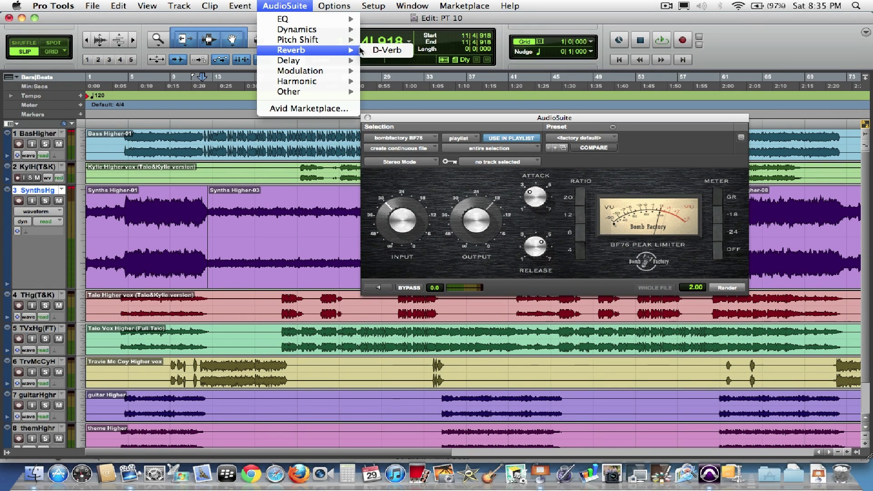
click(389, 53)
drag(421, 120, 257, 206)
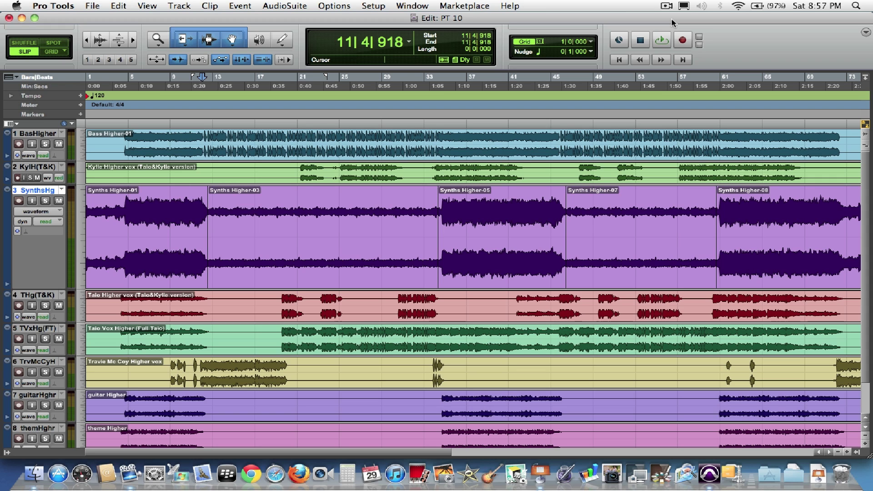
Step: Open the Avid Marketplace plug-ins page and browse the Pro Tools Sound-Processing Plug-ins
click(475, 4)
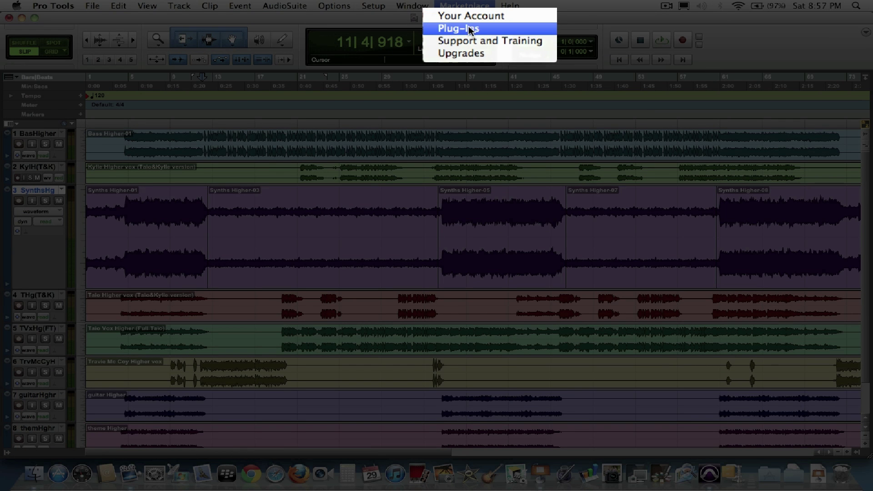
click(491, 27)
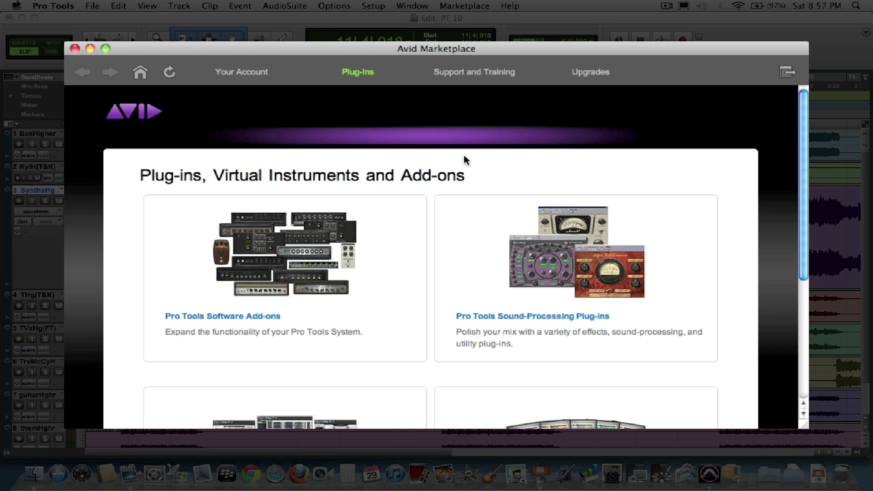
scroll(464, 160, down, 3)
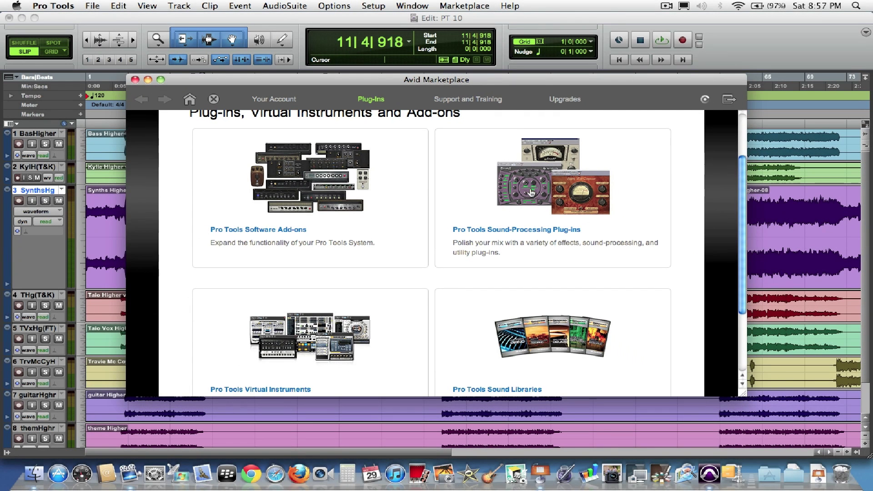
click(530, 193)
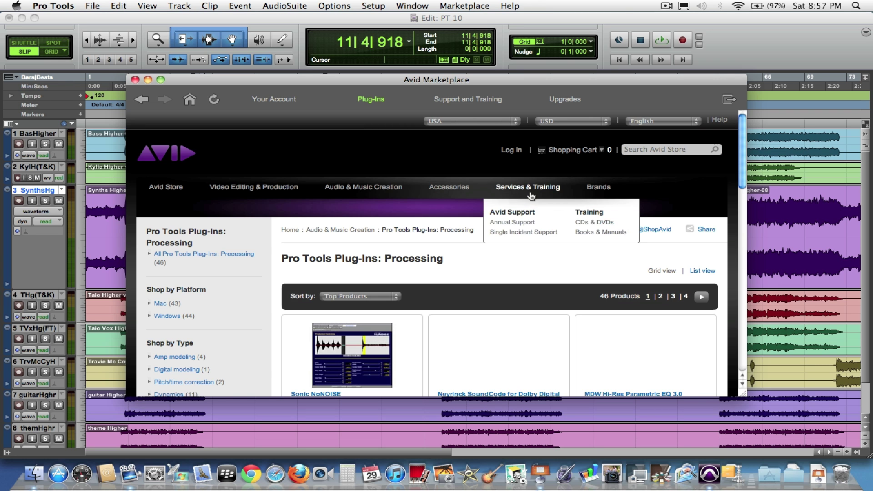
scroll(510, 271, down, 1)
scroll(511, 270, down, 5)
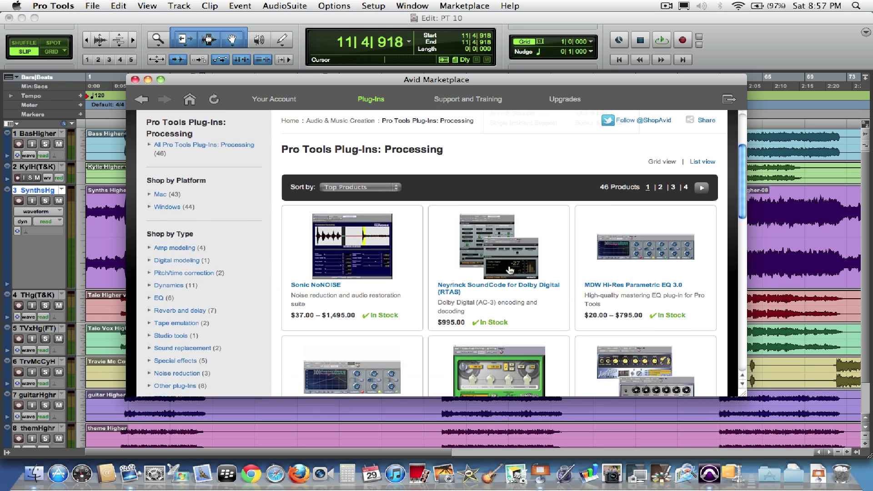
Step: Browse the Pro Tools processing plug-ins offered in the Avid Marketplace and close the Marketplace window
scroll(510, 271, down, 3)
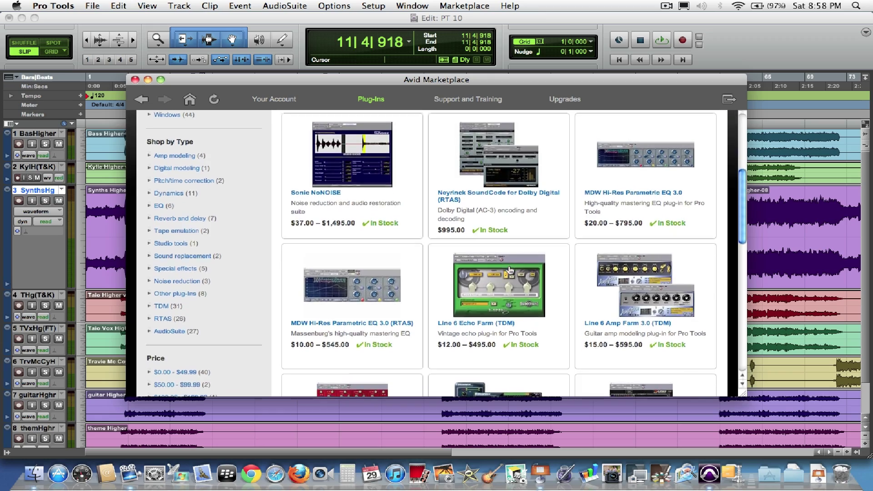
scroll(510, 271, down, 1)
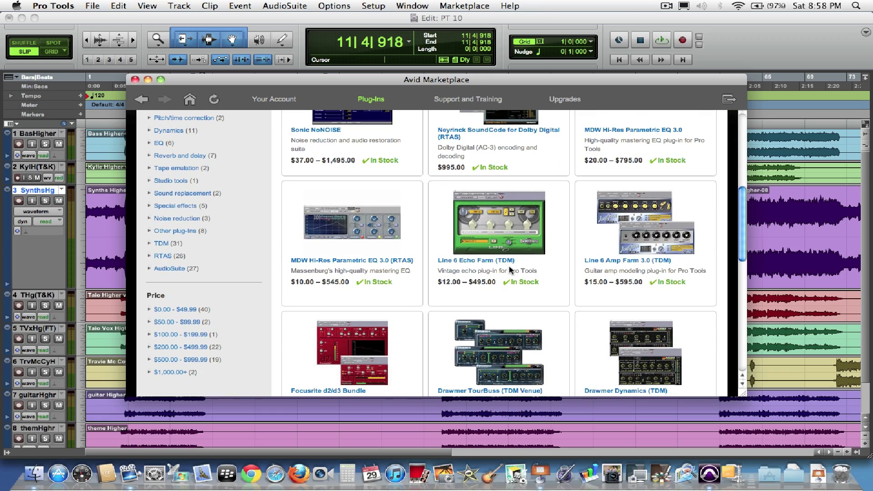
scroll(510, 270, down, 5)
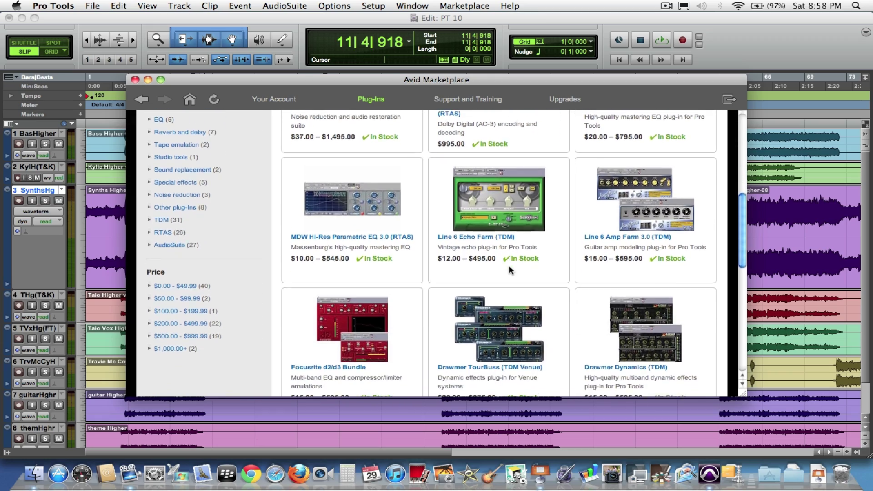
scroll(510, 270, down, 1)
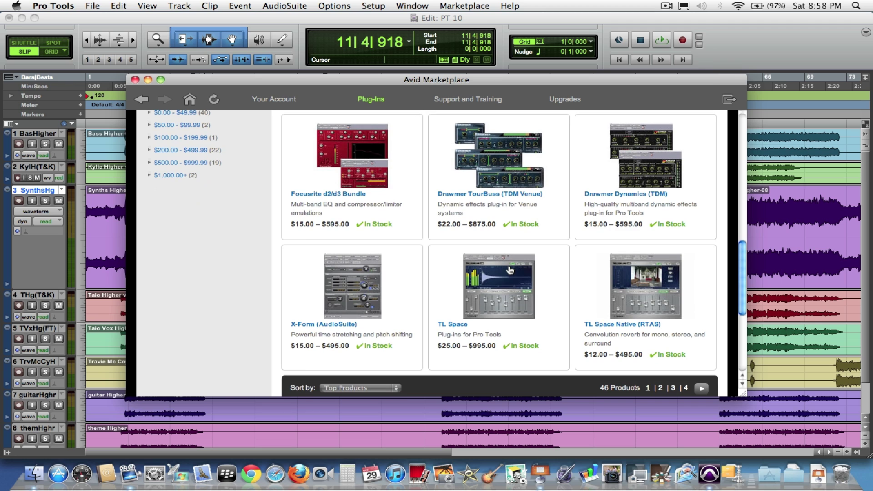
scroll(511, 270, up, 7)
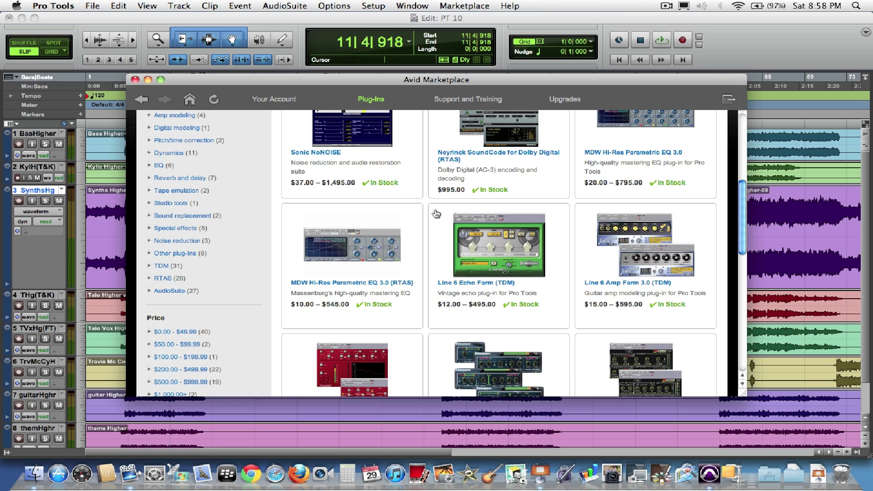
click(135, 80)
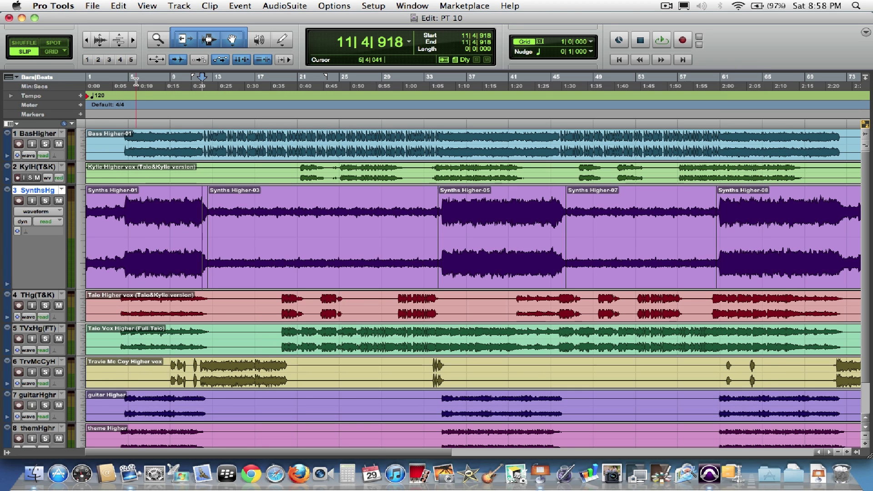
Step: Start a bounce to disk with the format set to Interleaved and the bit depth set to 24 Bit
click(102, 9)
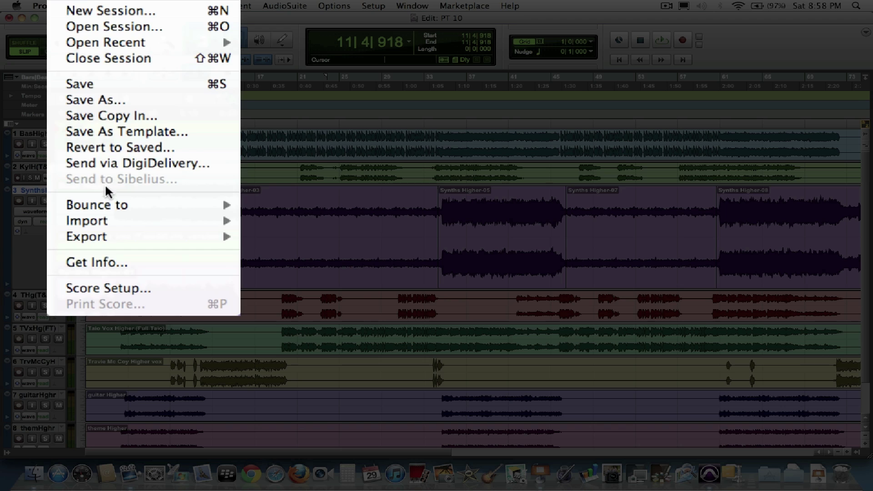
mouse_move(123, 148)
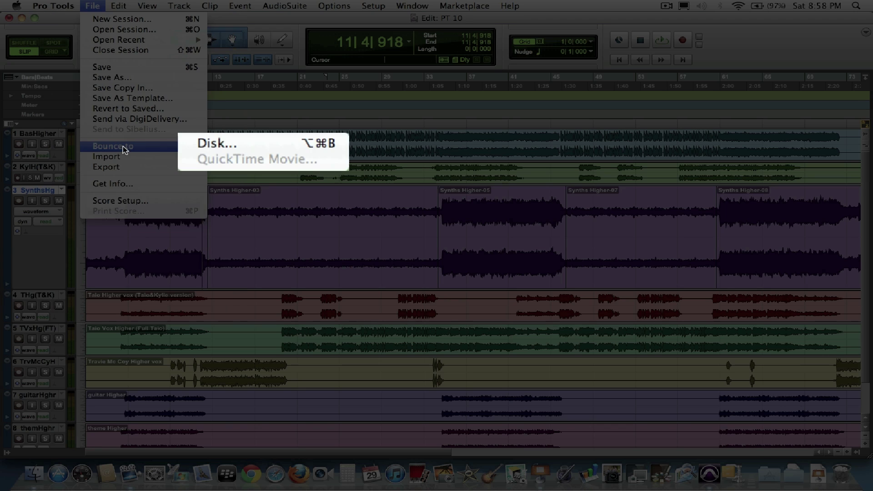
click(197, 139)
click(449, 102)
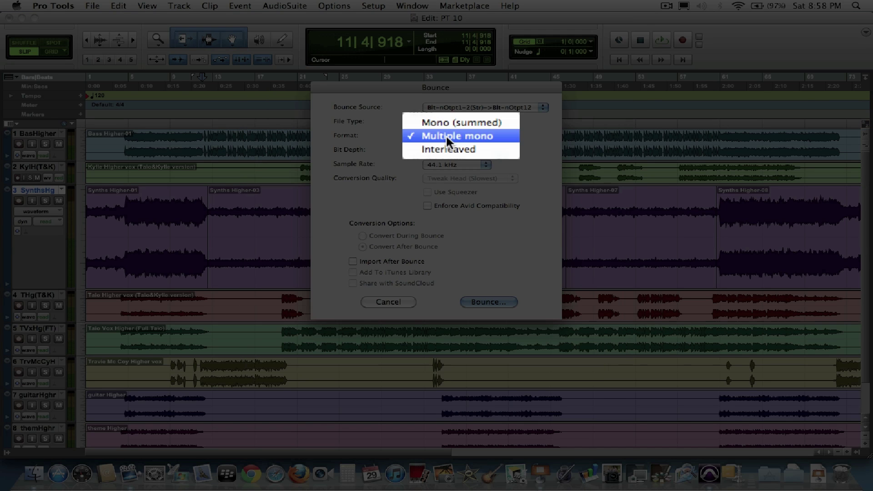
click(453, 148)
click(462, 120)
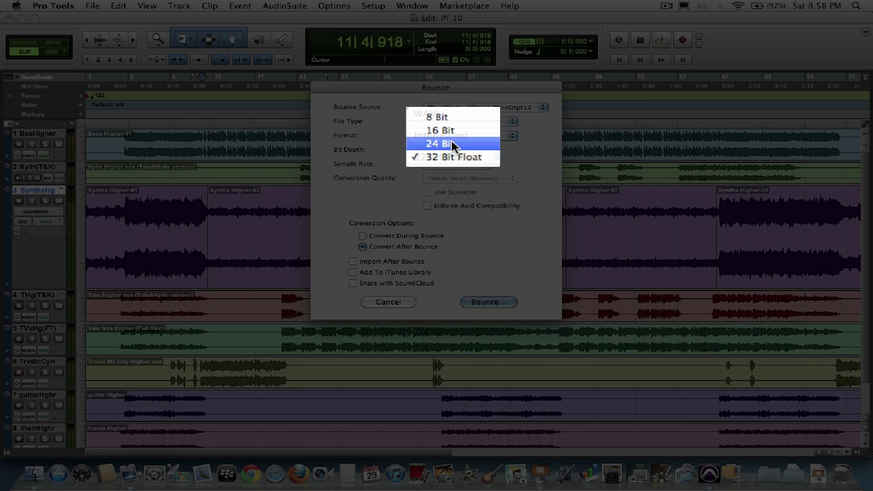
click(452, 142)
Step: Enable adding the bounce to the iTunes library and sharing it with SoundCloud, and cancel the bounce
click(309, 309)
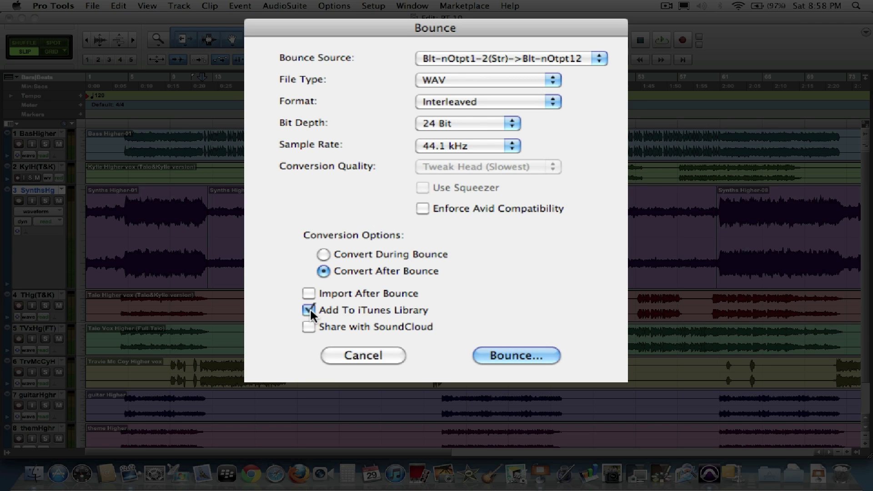
click(310, 324)
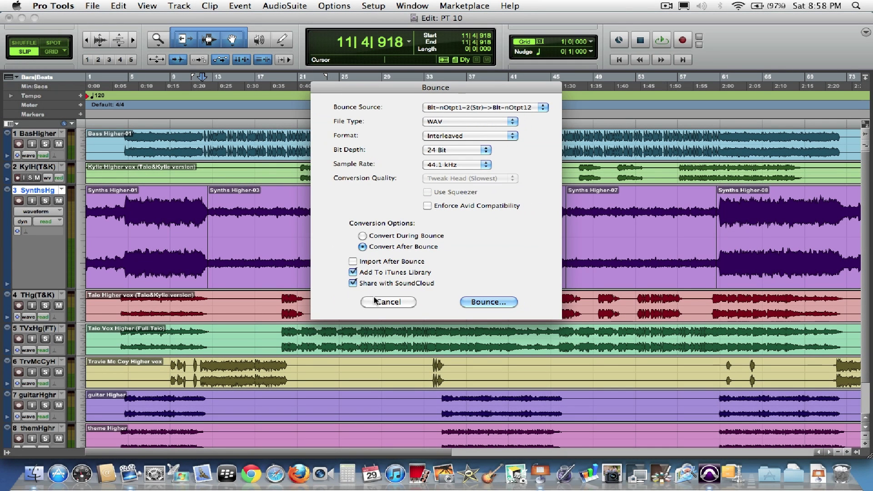
click(387, 302)
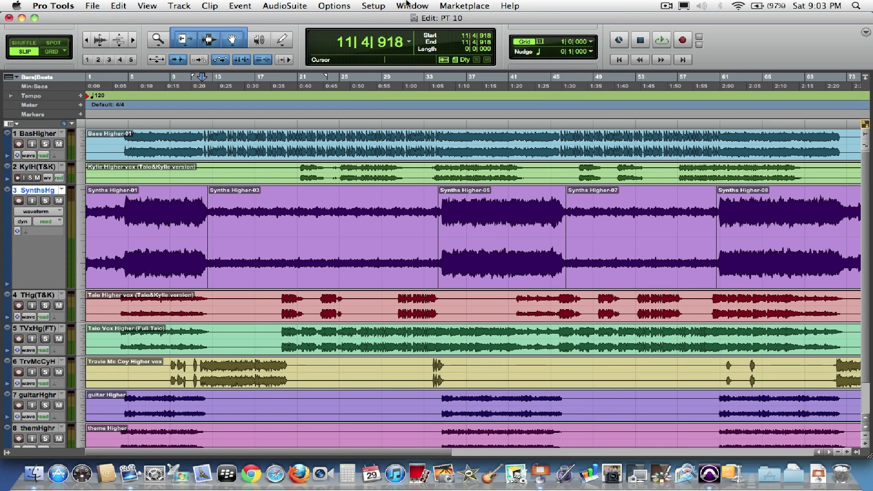
Step: Start connecting Pro Tools to SoundCloud
click(378, 5)
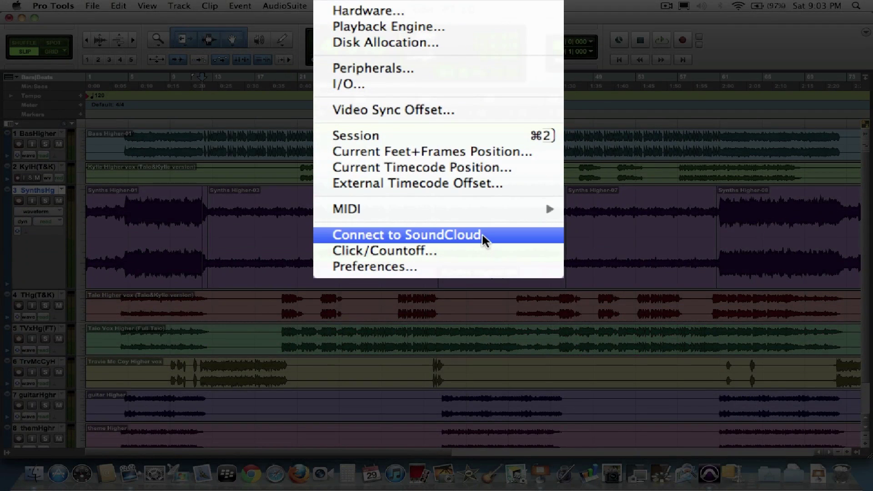
click(494, 233)
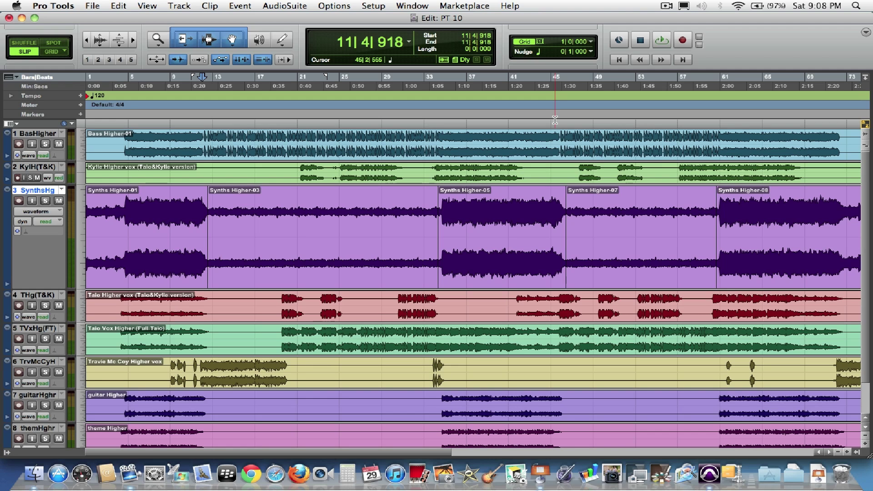
Step: Open the Session Setup window and reposition it over the timeline
click(374, 5)
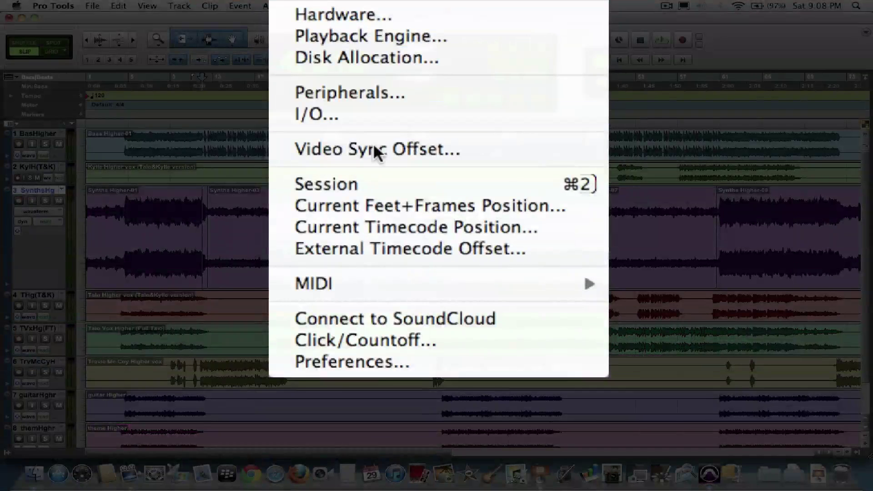
click(392, 178)
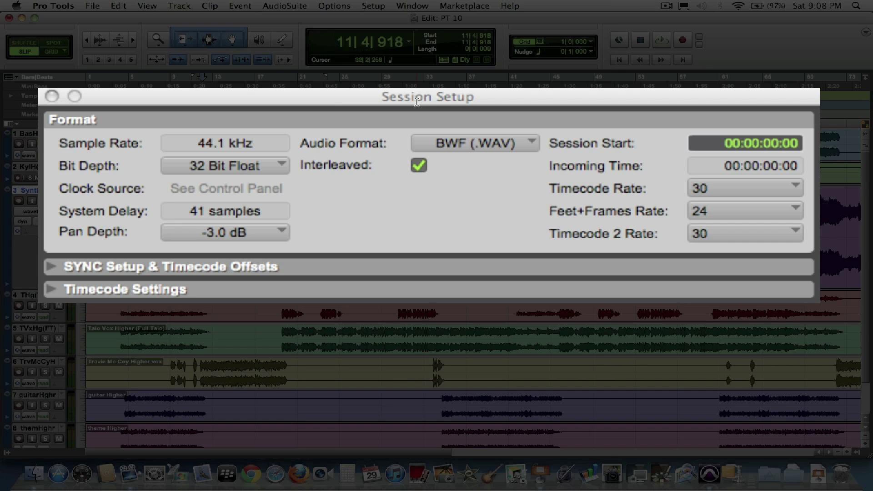
drag(322, 100, 377, 78)
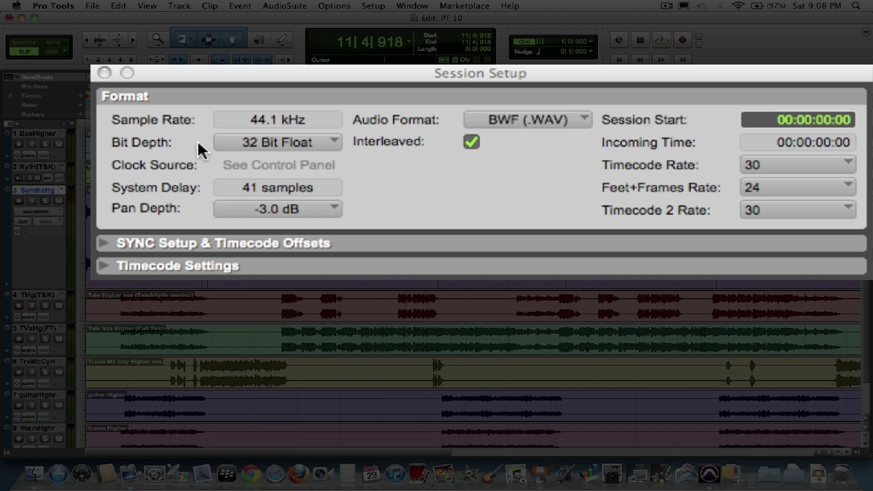
Step: Examine the session's bit depth choices, keeping 32 Bit Float, and the Interleaved audio file option
click(315, 138)
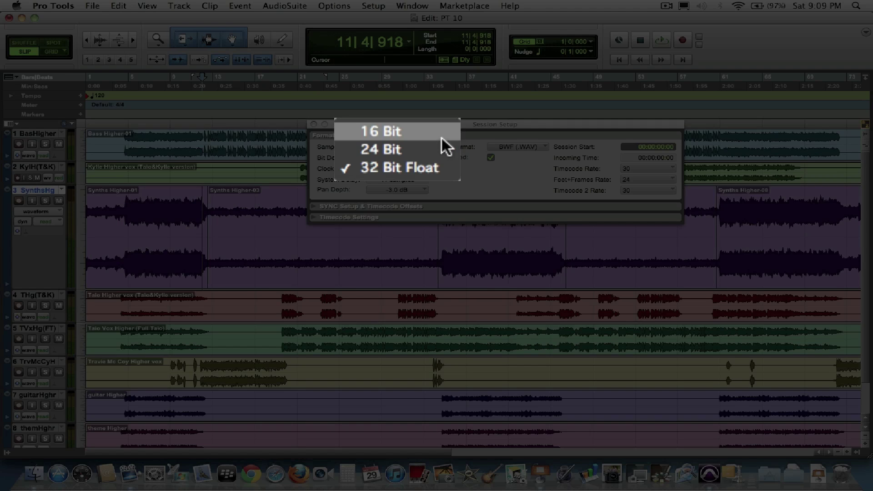
click(441, 166)
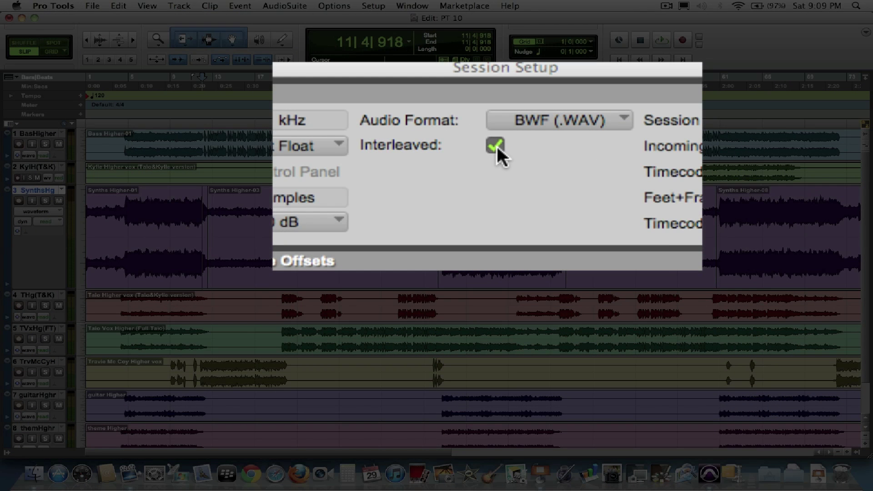
click(498, 146)
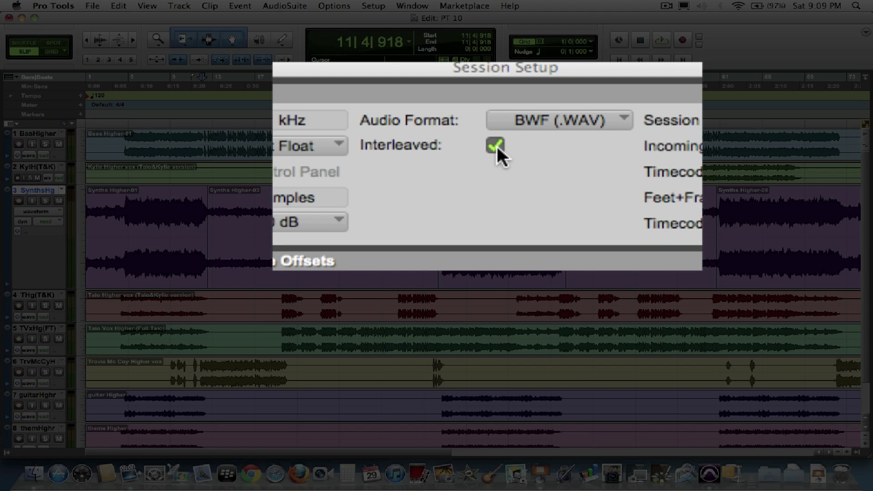